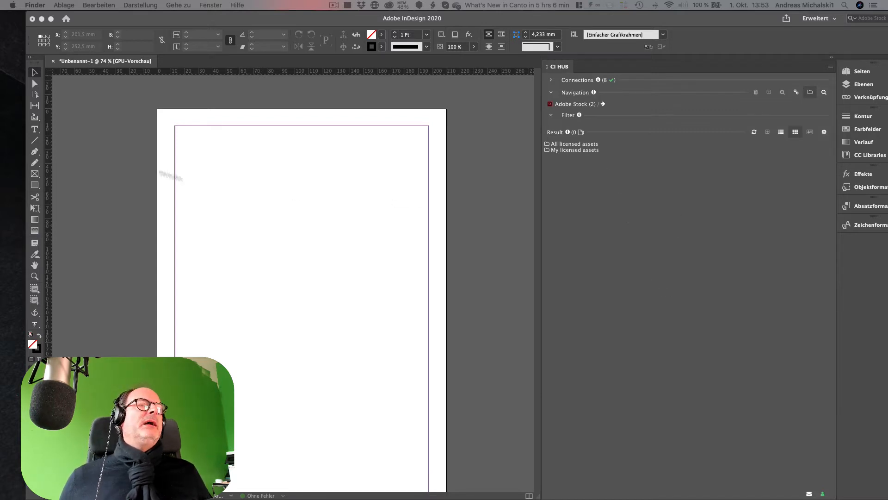
- Switch to the Pixelboxx DemoSystem source and open the details of the orange Mustang photo in Online-Event/Automobil/Muscle
click(568, 105)
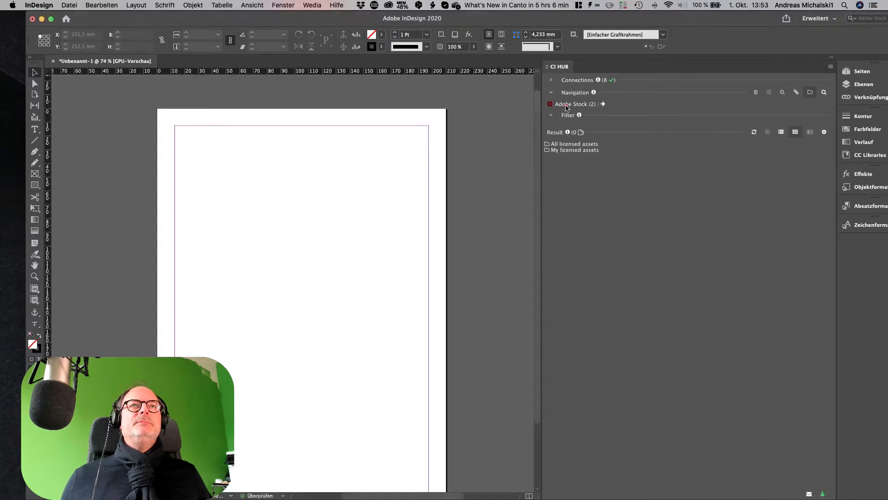
click(568, 106)
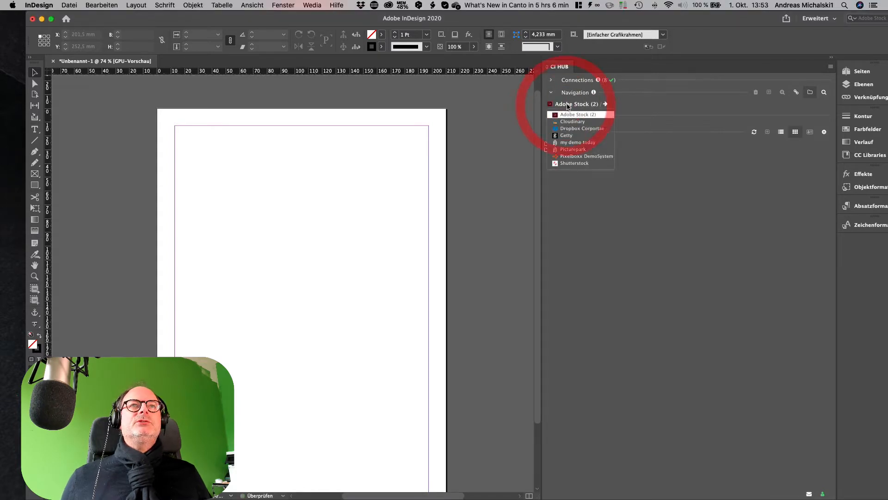
click(569, 156)
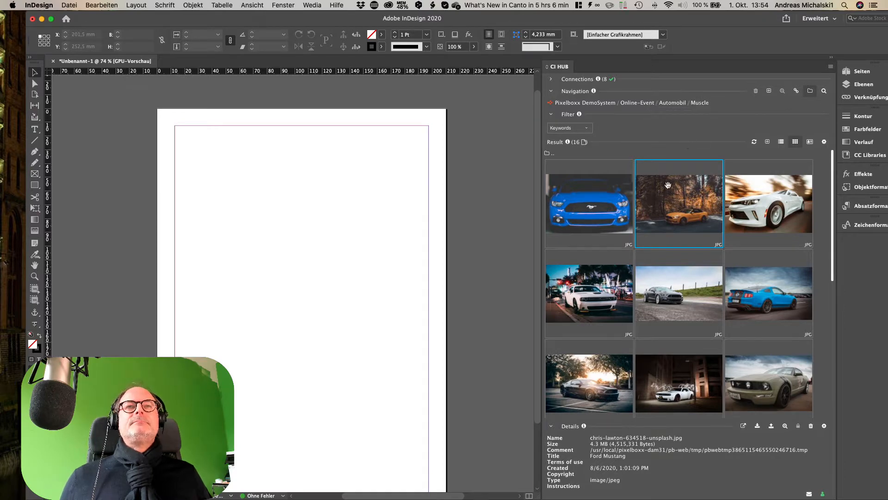
scroll(685, 359, down, 5)
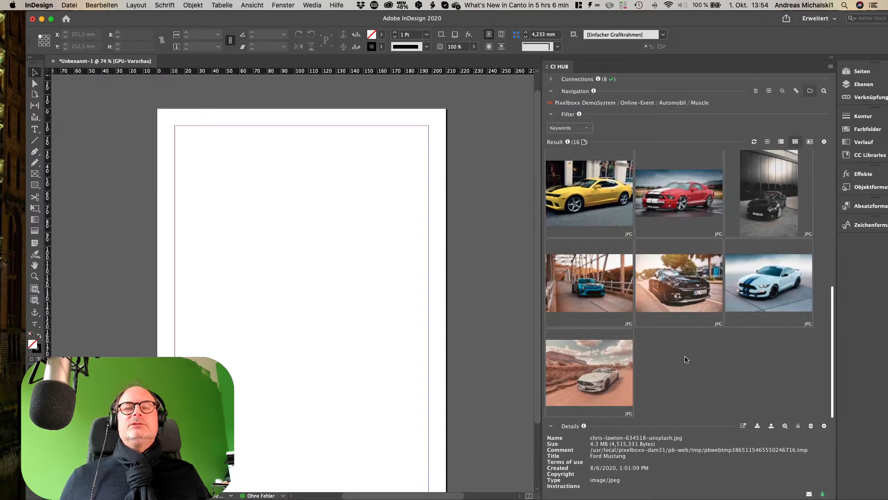
scroll(683, 342, up, 5)
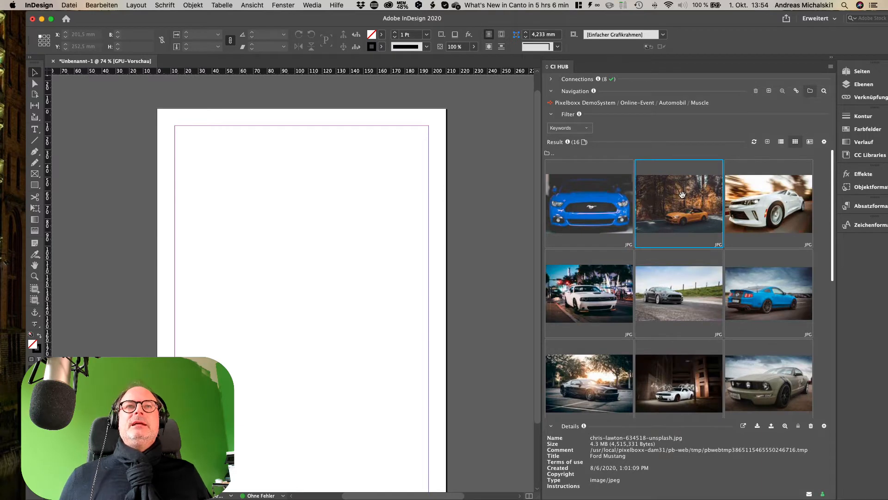
double_click(682, 194)
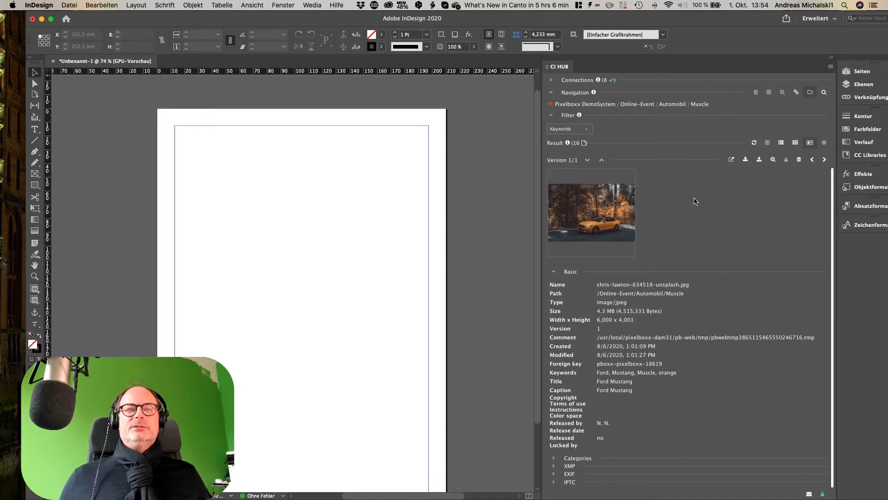
- Place and link the orange Mustang photo as Jpeg for Powerpoint near the top of the page, about 119 by 80 mm
click(746, 160)
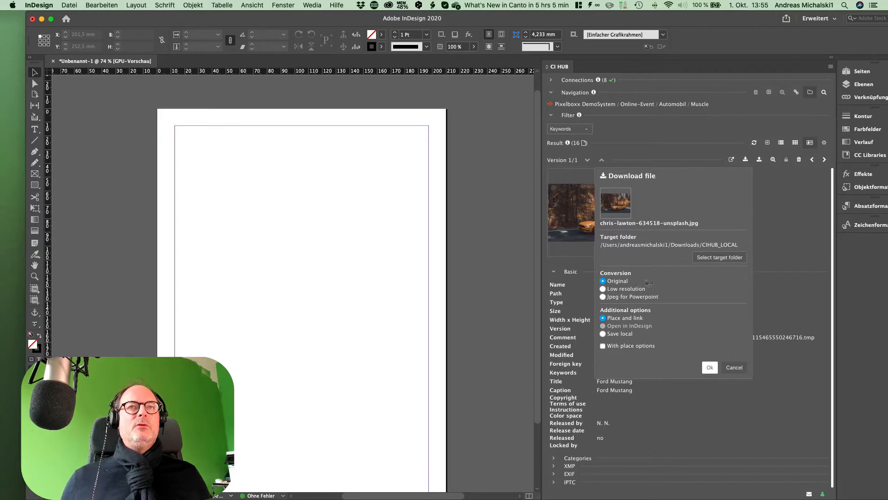
click(734, 368)
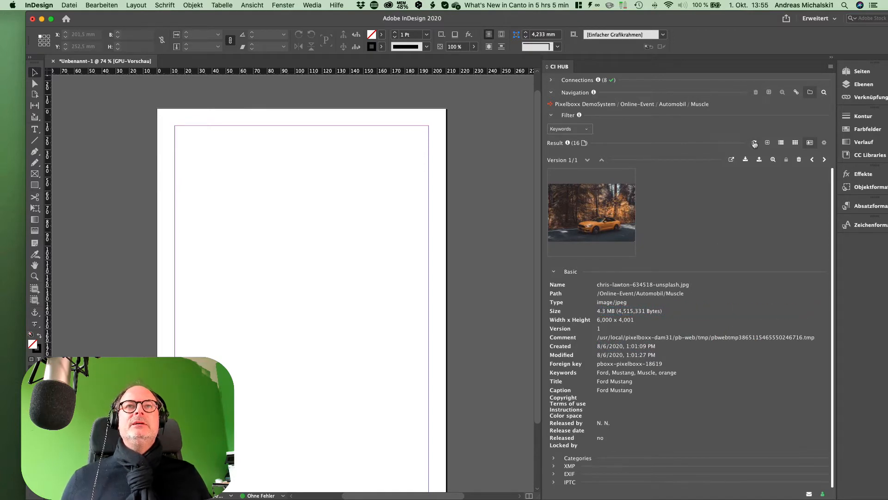
click(745, 159)
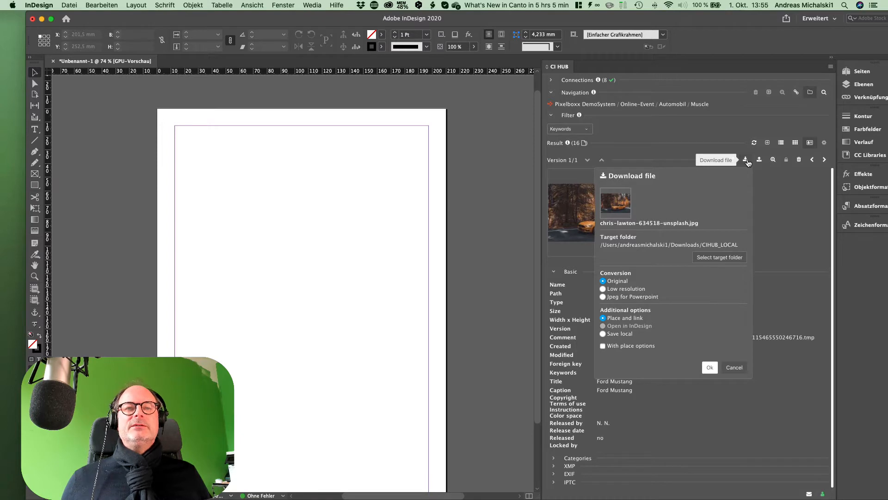
click(602, 297)
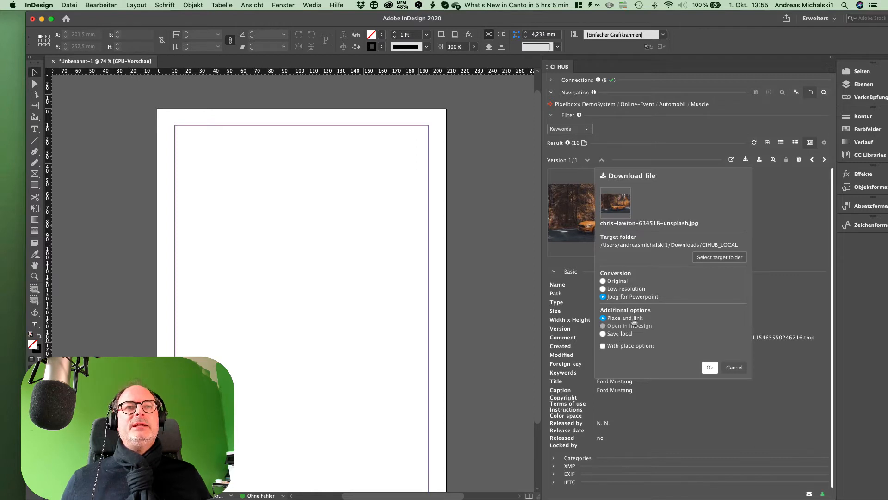
click(710, 367)
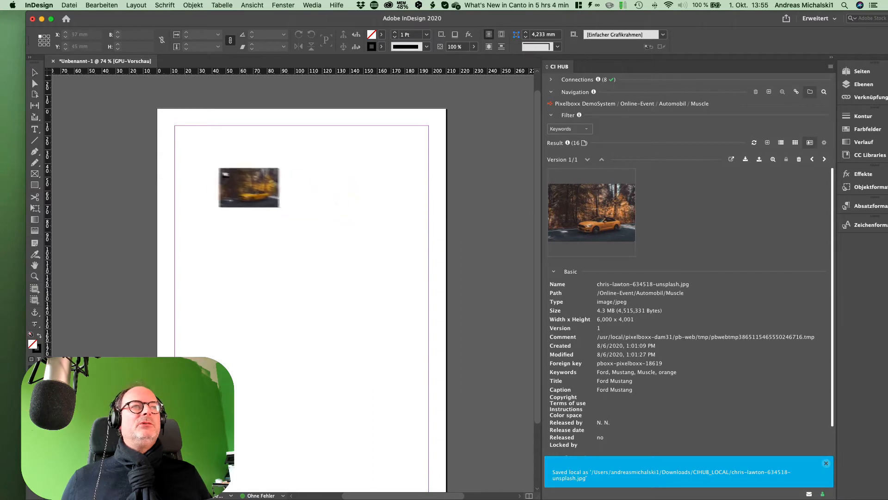
drag(188, 140, 353, 249)
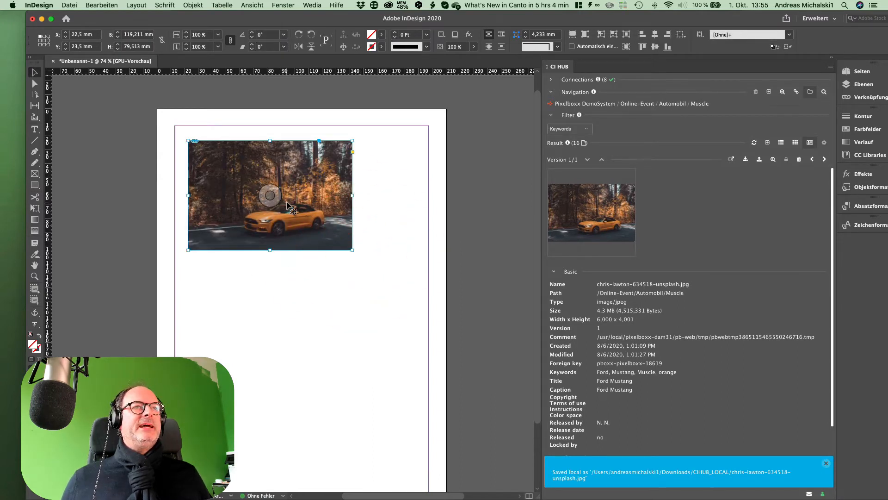
- Place and link auto-automobile-building-733745.jpg as Jpeg for Powerpoint below the Mustang photo, about 126 by 84 mm
click(795, 144)
scroll(684, 315, down, 2)
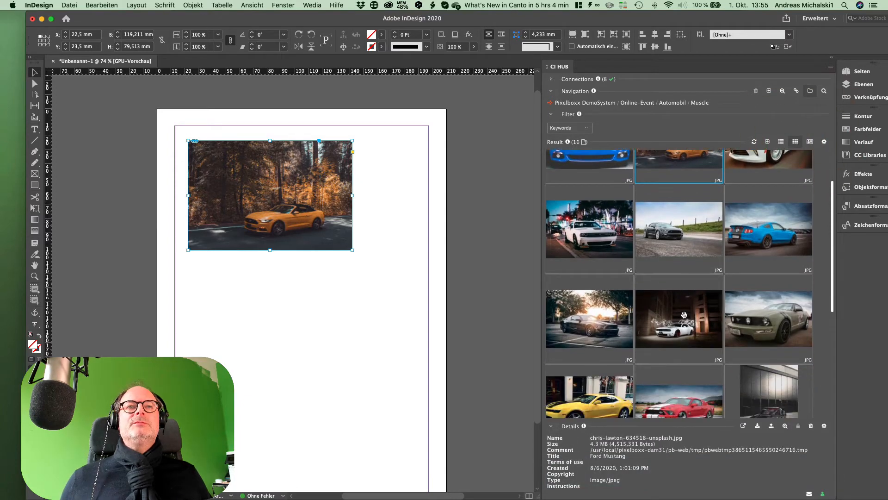
double_click(684, 314)
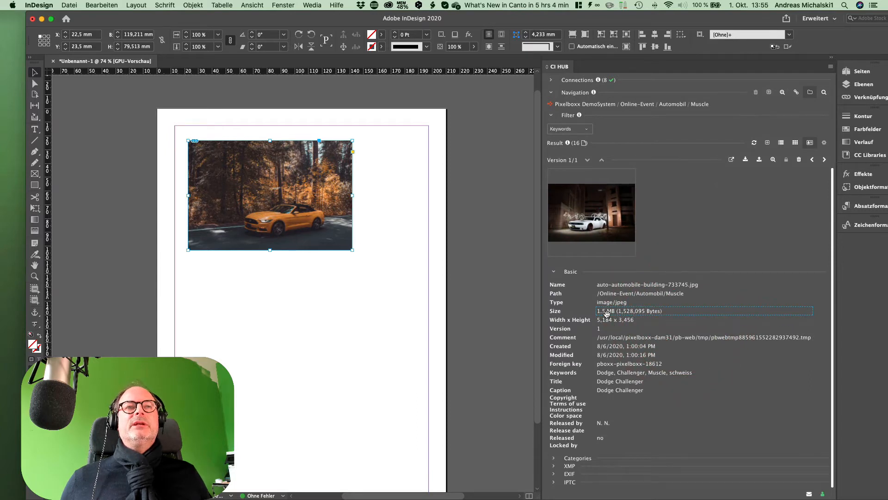
click(746, 160)
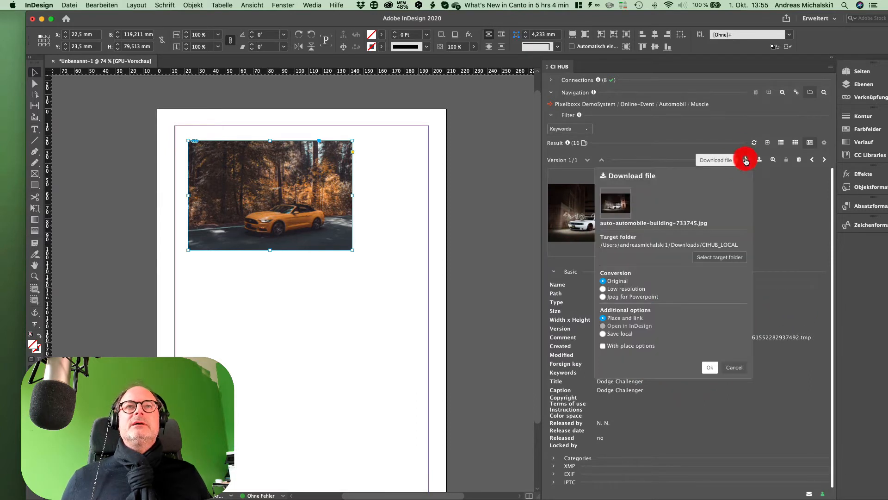
click(643, 298)
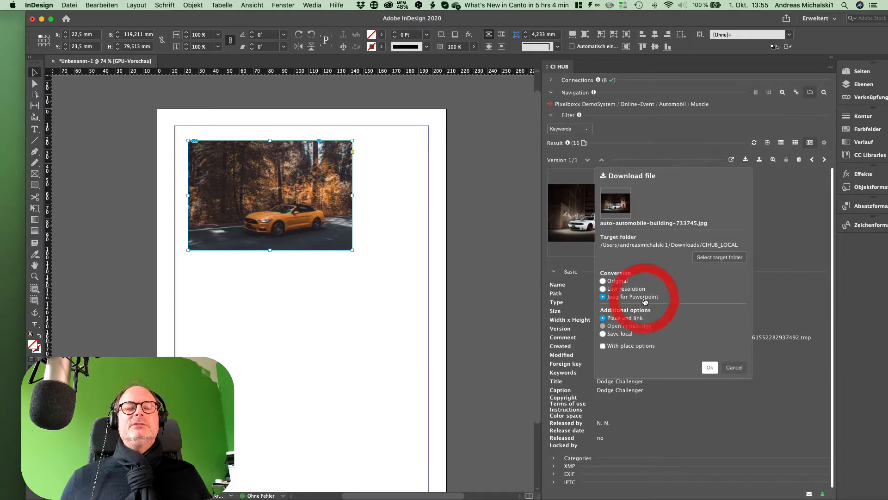
click(710, 367)
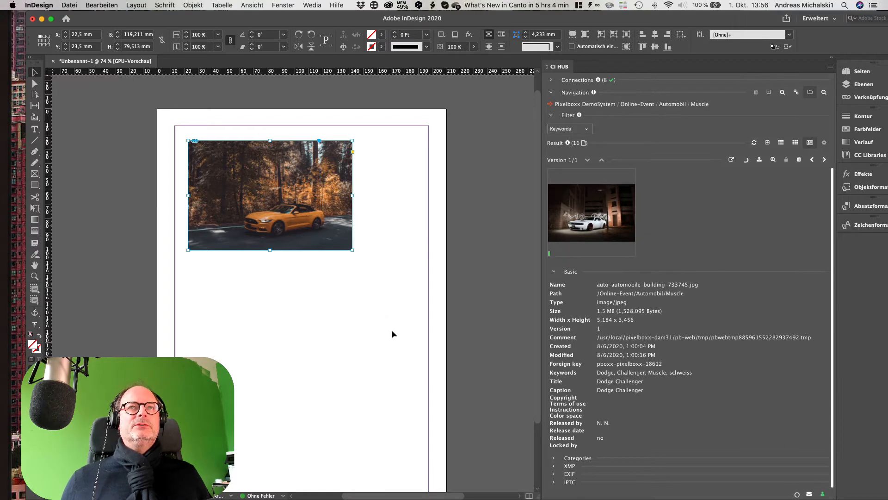
drag(188, 273, 362, 388)
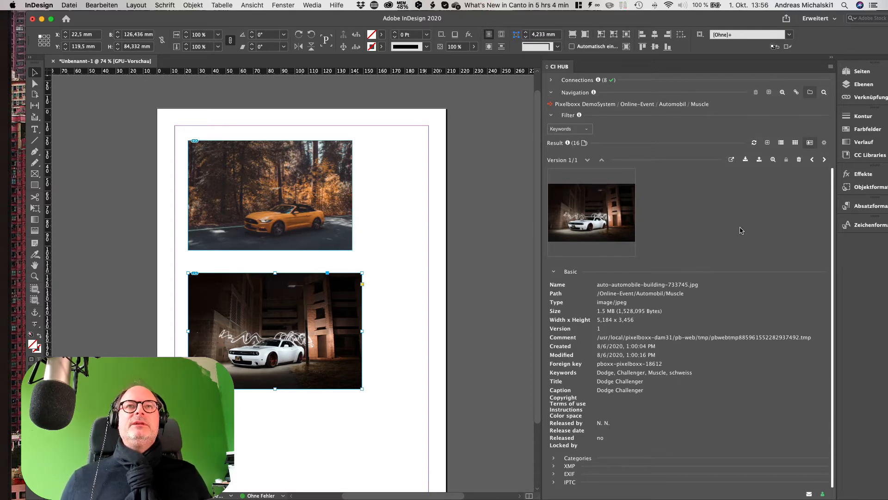
- Examine the CIHUB_LOCAL target folder in the white Challenger photo's download options without downloading the file
click(745, 161)
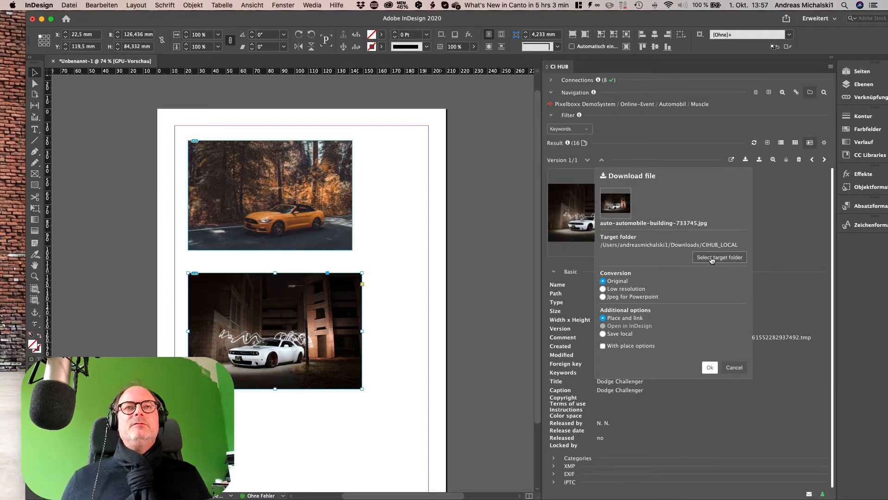
click(712, 260)
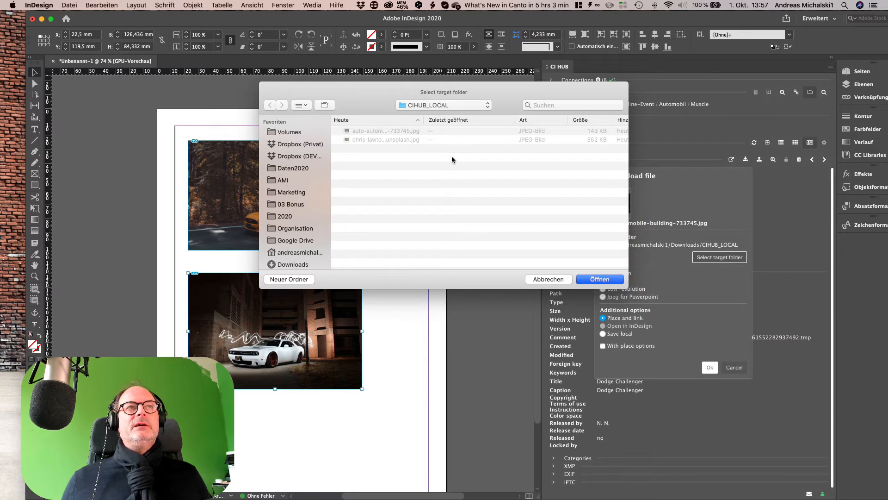
click(445, 107)
click(438, 106)
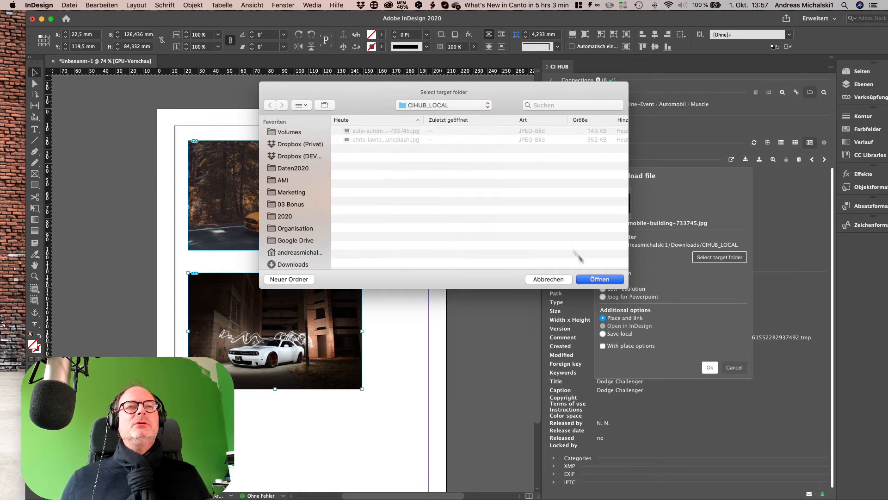
click(604, 279)
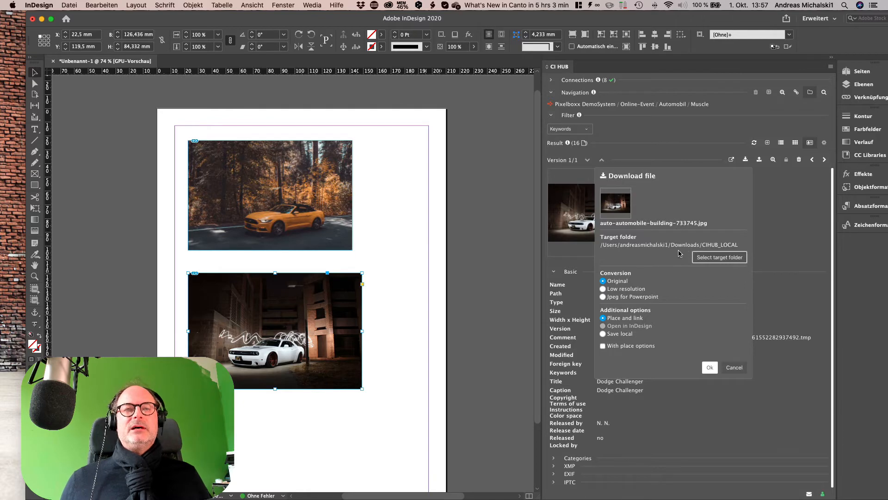
click(733, 368)
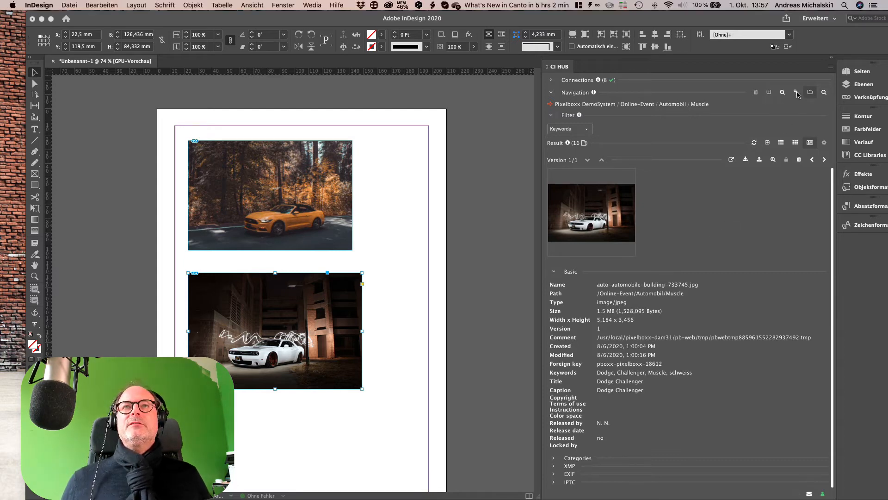
- Examine the link details of both placed photos, including the remote ID and rendition
click(796, 92)
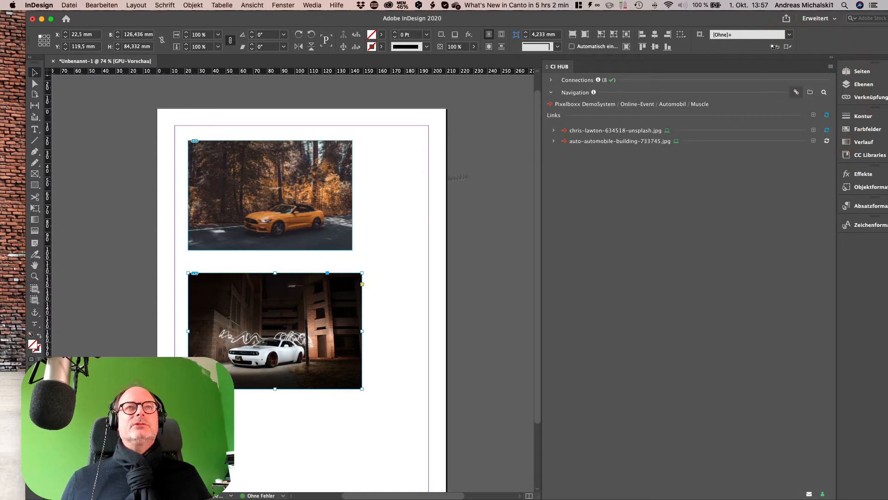
click(554, 143)
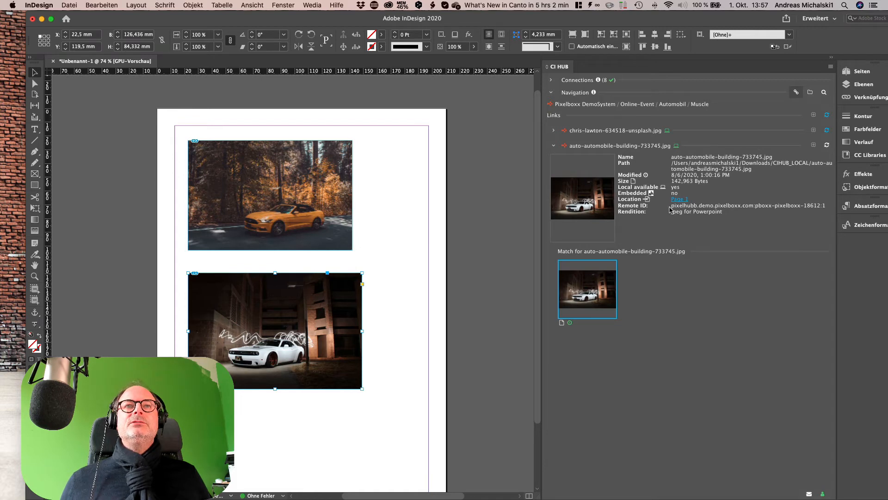
drag(675, 205, 826, 208)
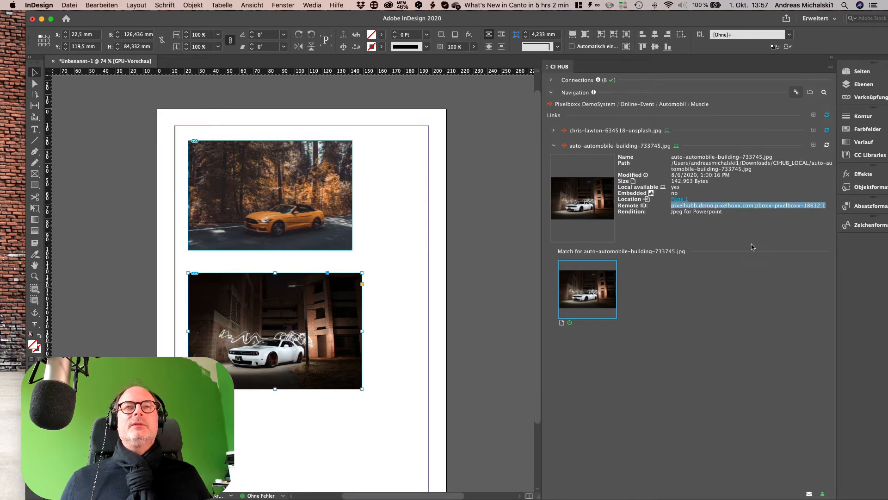
click(753, 223)
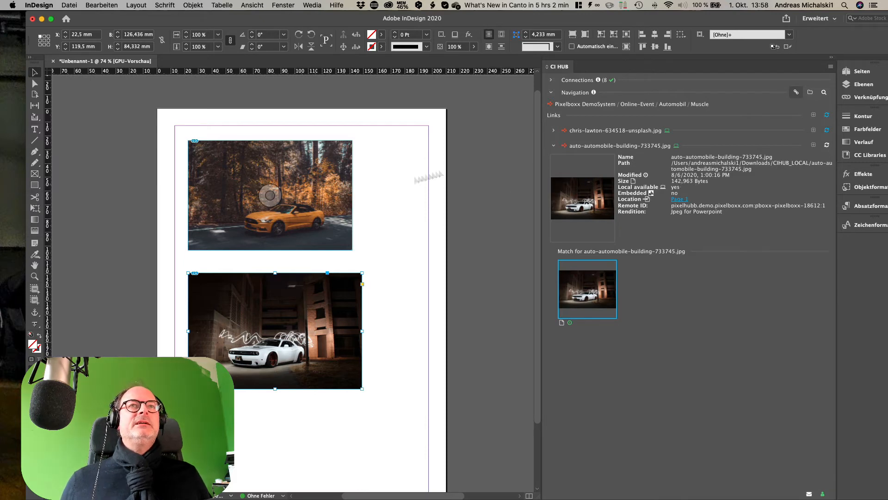
click(554, 131)
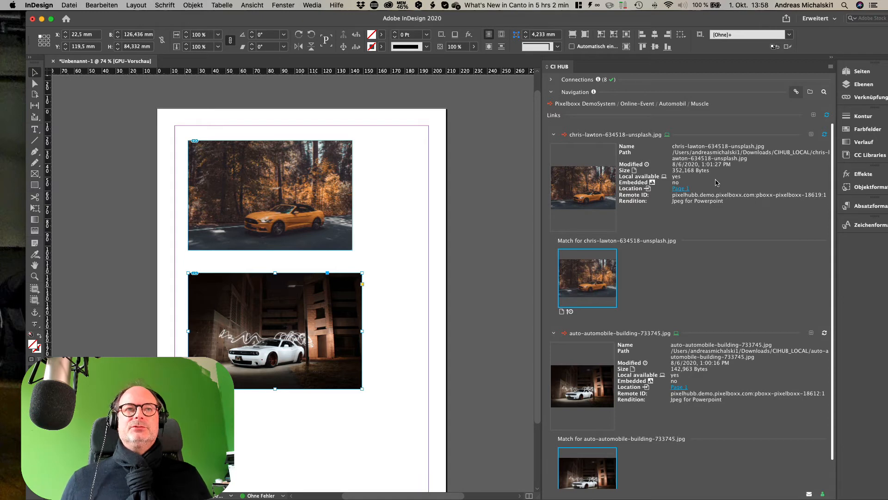
scroll(683, 287, down, 2)
scroll(684, 287, up, 2)
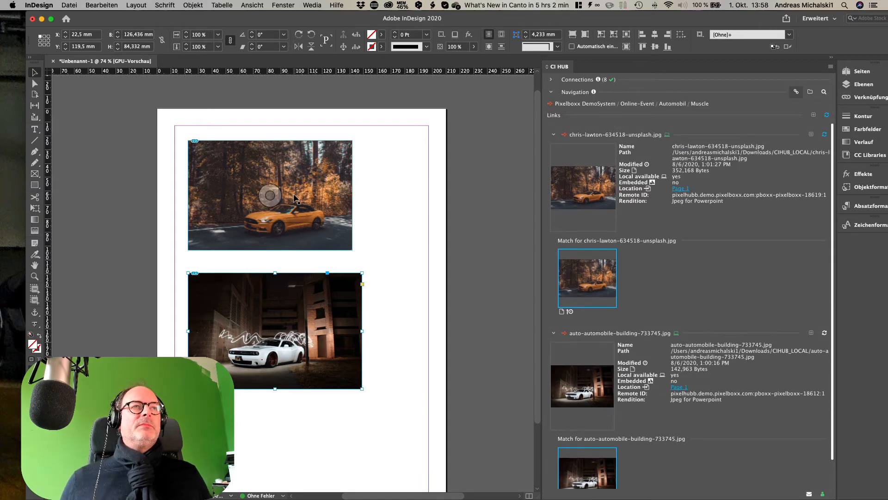
- Move the Mustang photo toward the page's upper right and the Challenger photo to about X 12.7 mm, Y 101.7 mm
drag(285, 193, 373, 183)
drag(290, 288, 276, 264)
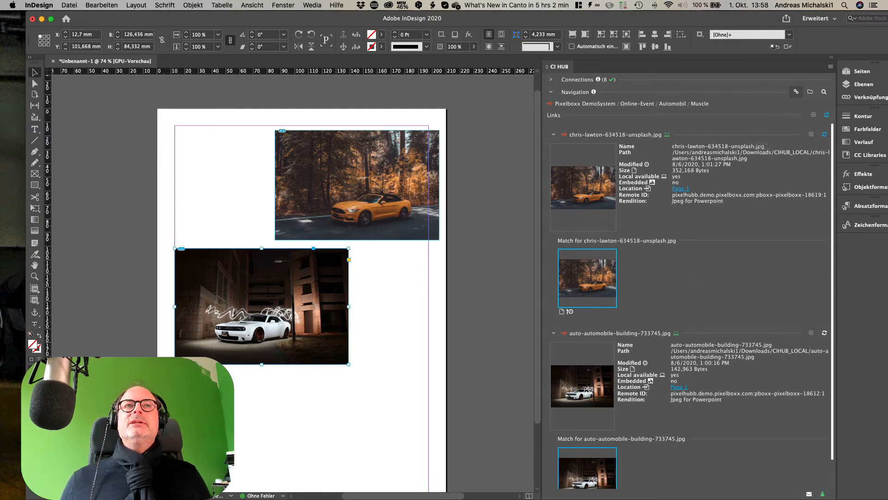
- Collapse both link entries and review the relink options of the Mustang photo
click(553, 134)
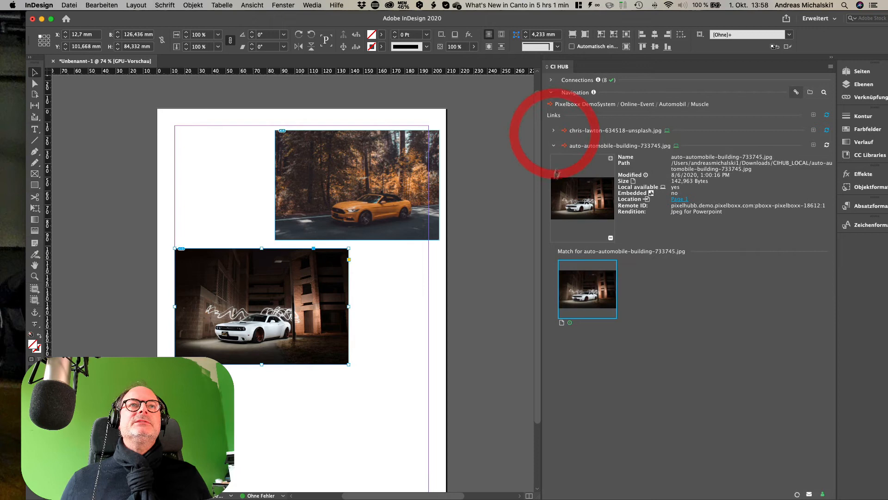
click(555, 147)
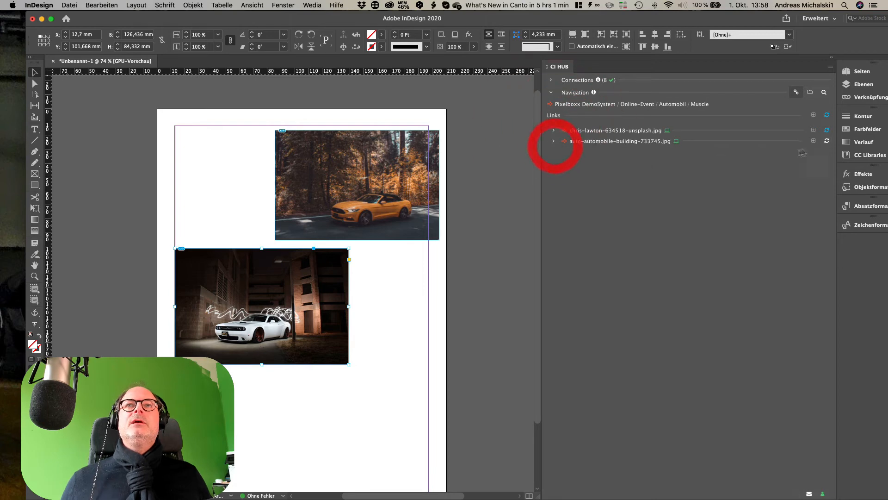
click(827, 132)
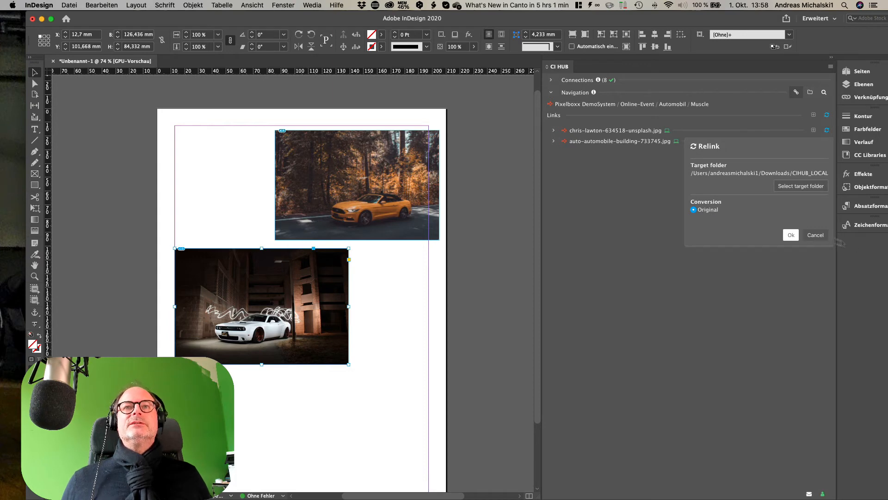
click(817, 236)
- Relink the Mustang photo to its Original version in the CIHUB_LOCAL folder, overwriting the existing local file
click(553, 141)
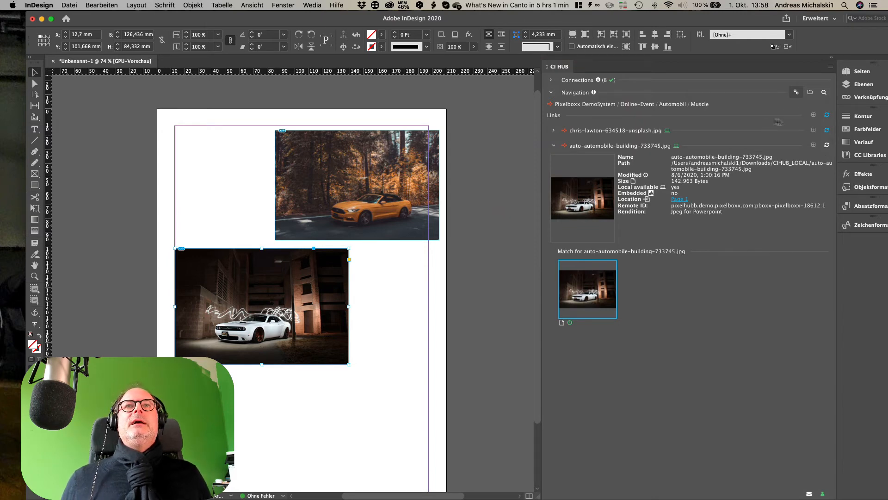
click(827, 116)
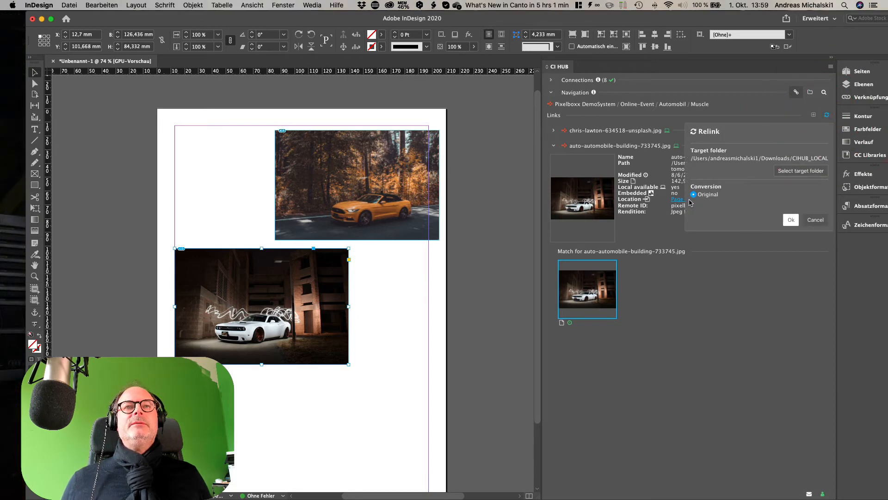
click(792, 221)
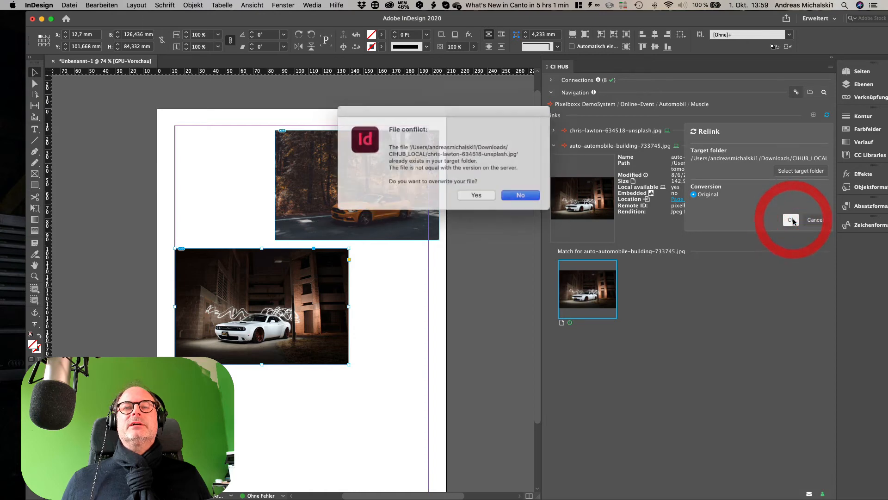
click(481, 194)
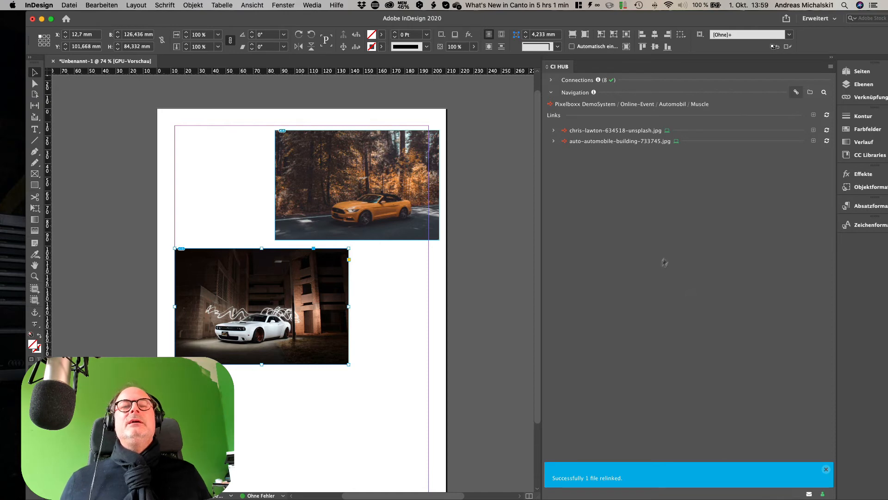
- Compare the file size and rendition in the link details of both placed photos, then collapse both entries
click(555, 142)
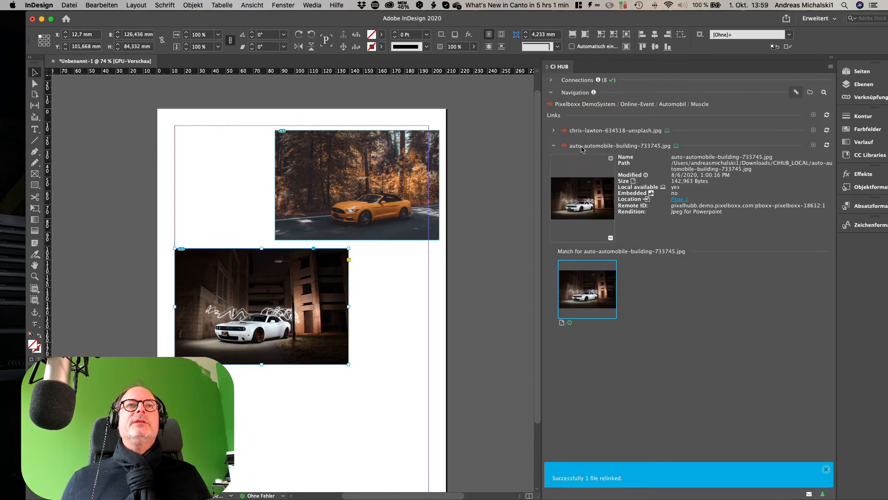
click(553, 130)
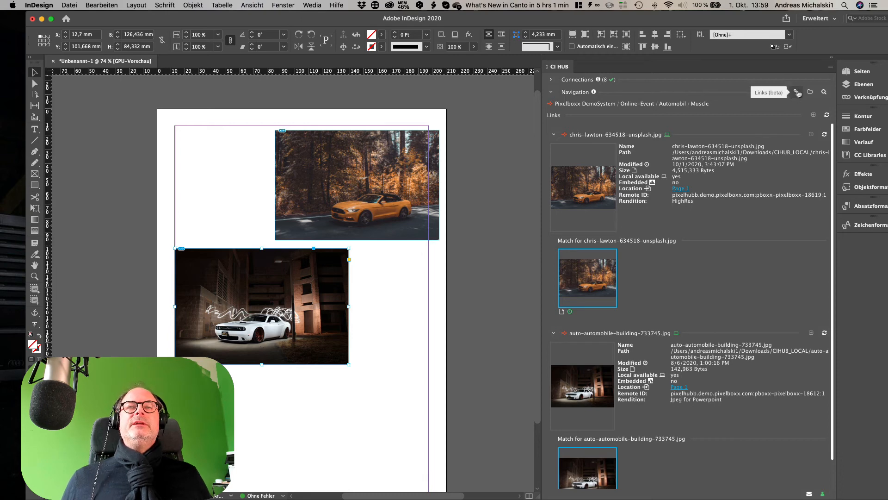
click(554, 137)
click(553, 141)
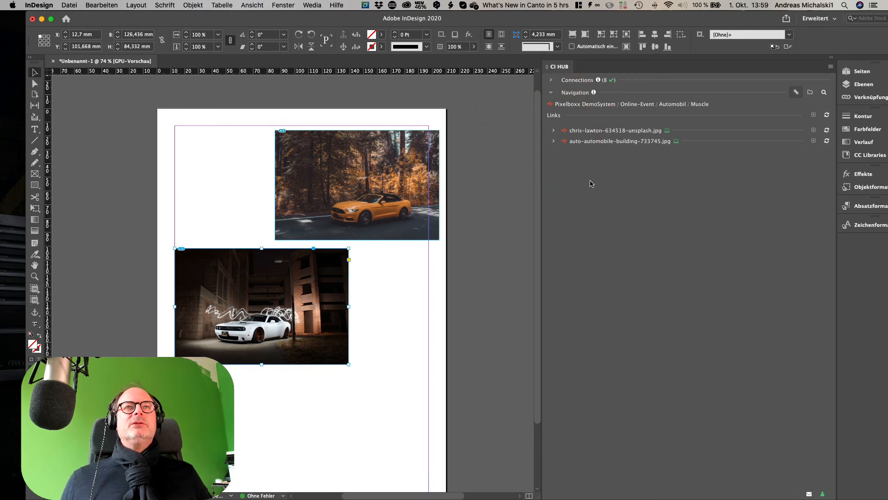
- Switch the source connection to Dropbox Corportae and navigate to the Pictures folder of CI HUB Demo Case
click(567, 106)
click(564, 129)
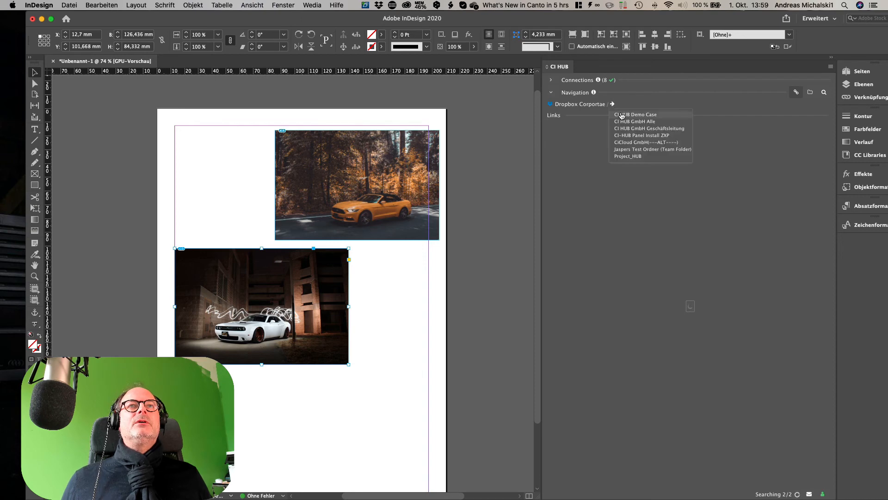
click(621, 115)
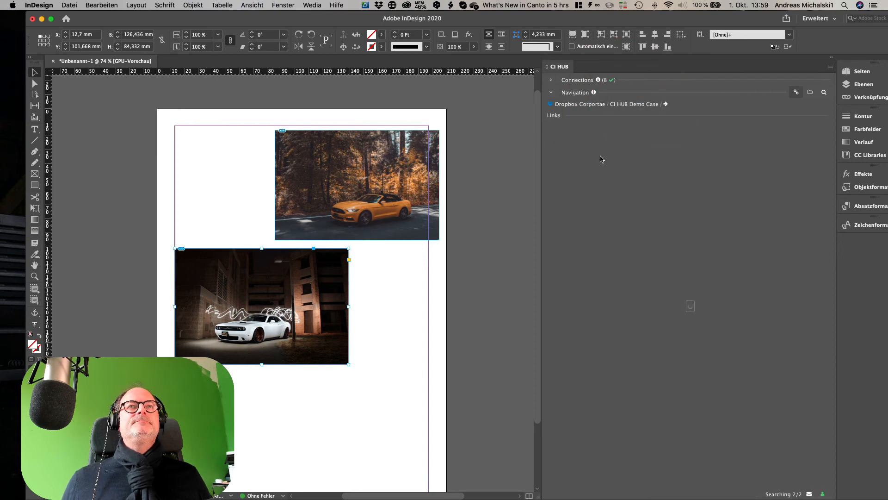
mouse_move(666, 106)
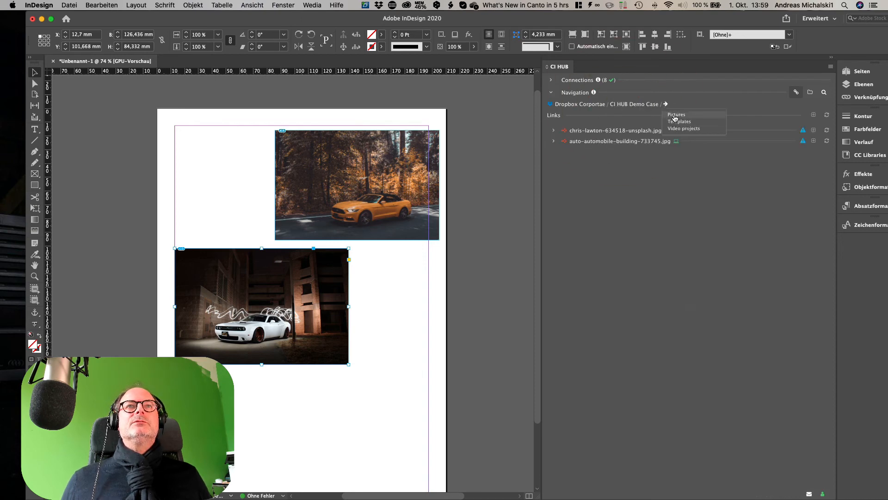
click(675, 115)
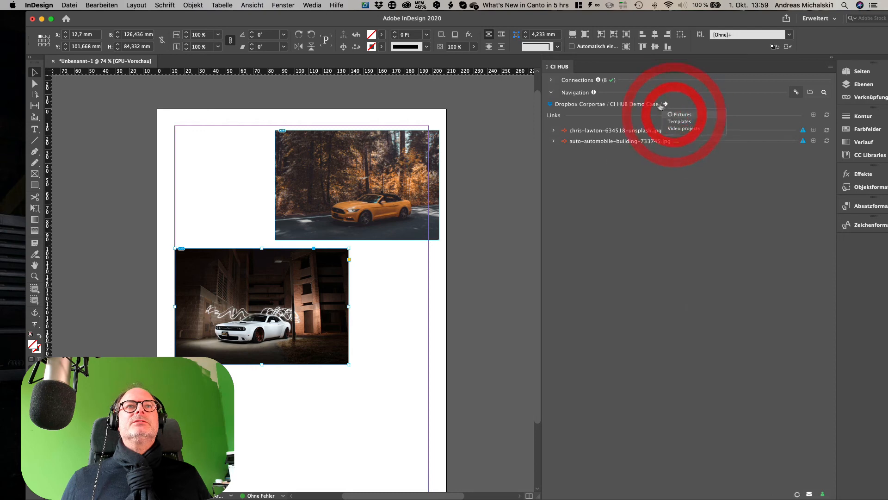
- Browse the Pictures folder's contents as thumbnails and open its Metadata subfolder
click(810, 93)
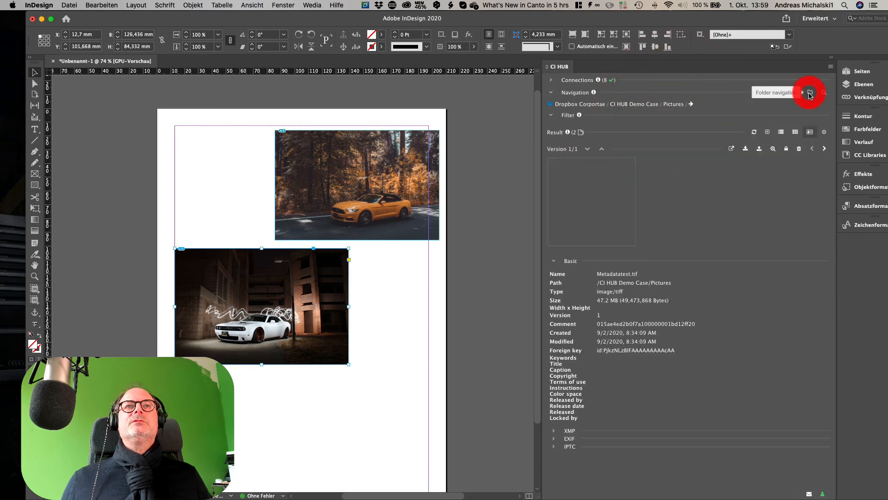
click(795, 132)
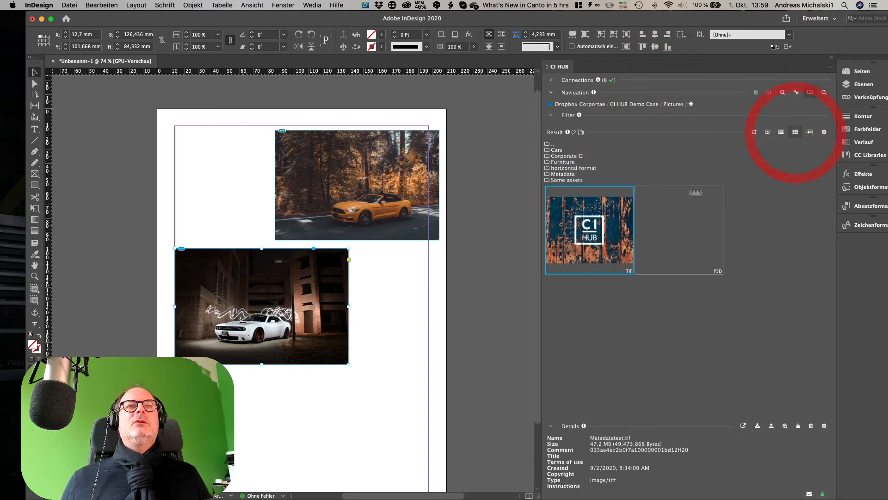
double_click(575, 175)
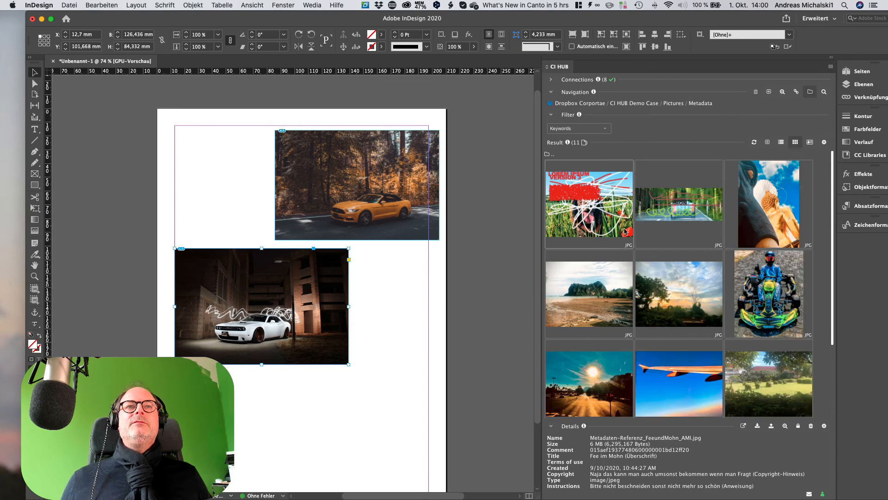
- Examine the download options of Metadaten-Referenz_BuddaGoldenTriangel_AMI.jpg without downloading it, and return to the document's links
double_click(773, 222)
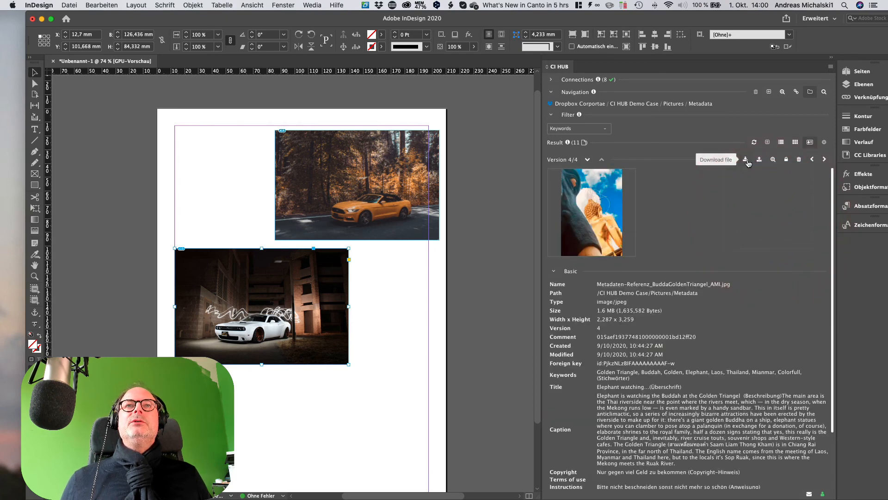
click(746, 160)
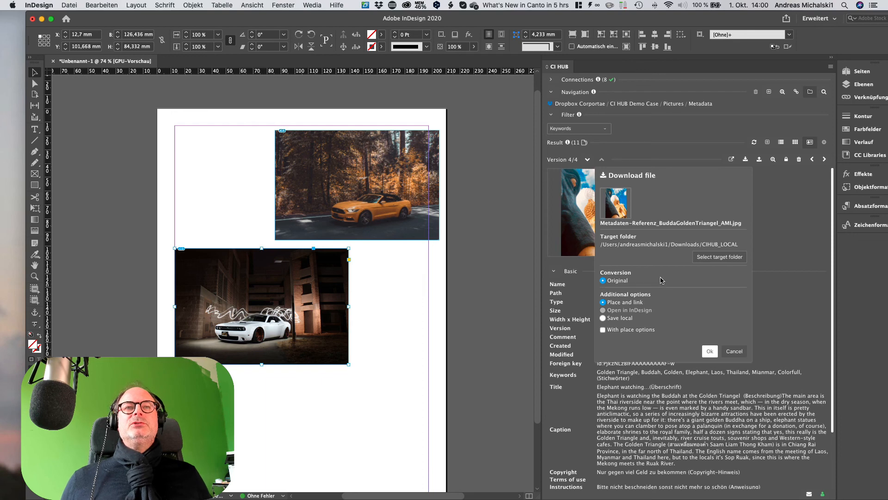
click(734, 351)
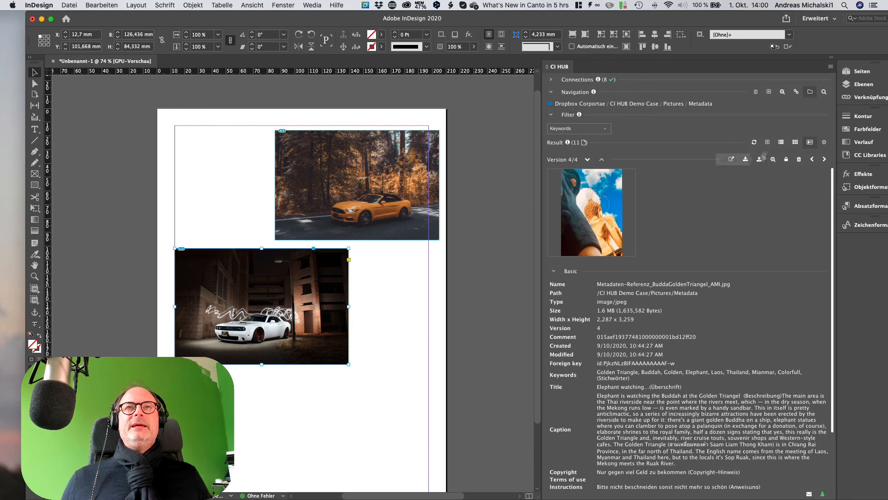
click(796, 92)
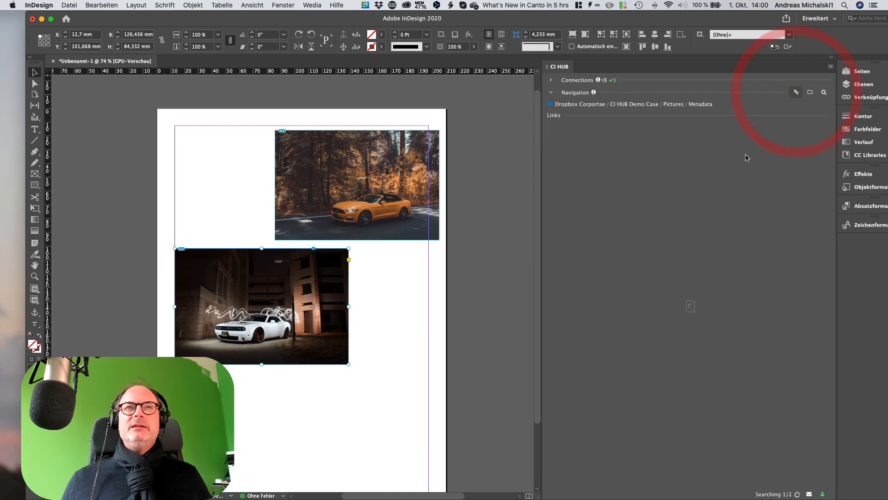